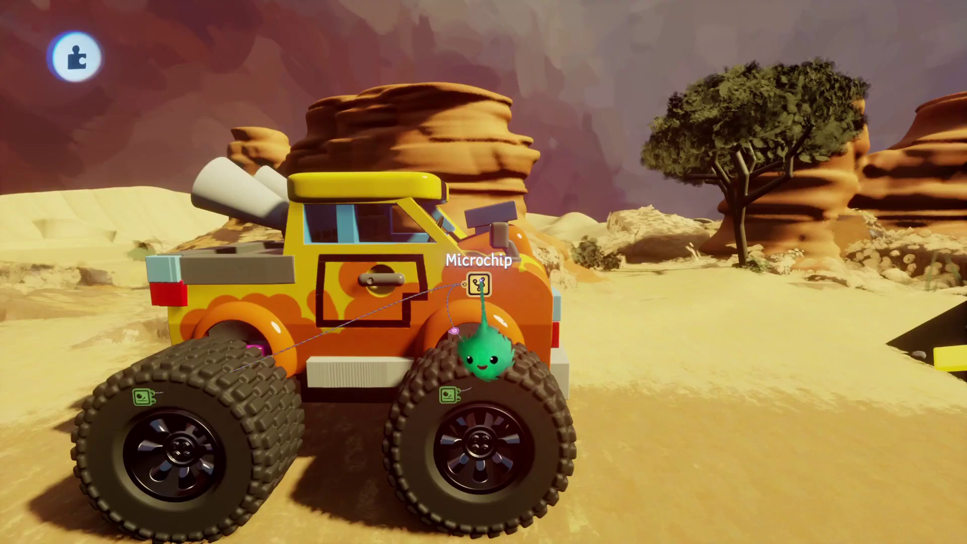
- Examine the truck's microchip logic, the Look At Rotator's properties and the guide options around the truck and ramp
left_click_drag(379, 286, 606, 220)
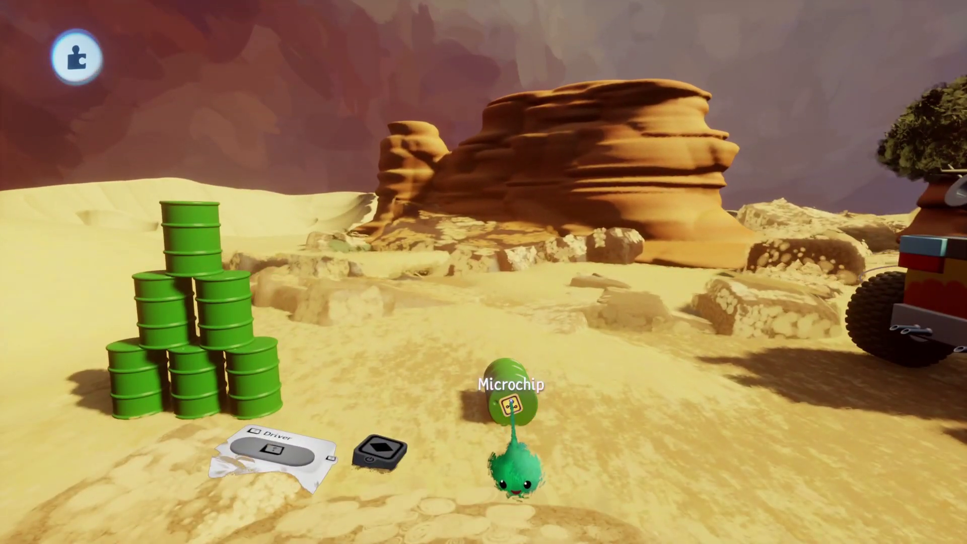
left_click_drag(526, 371, 539, 218)
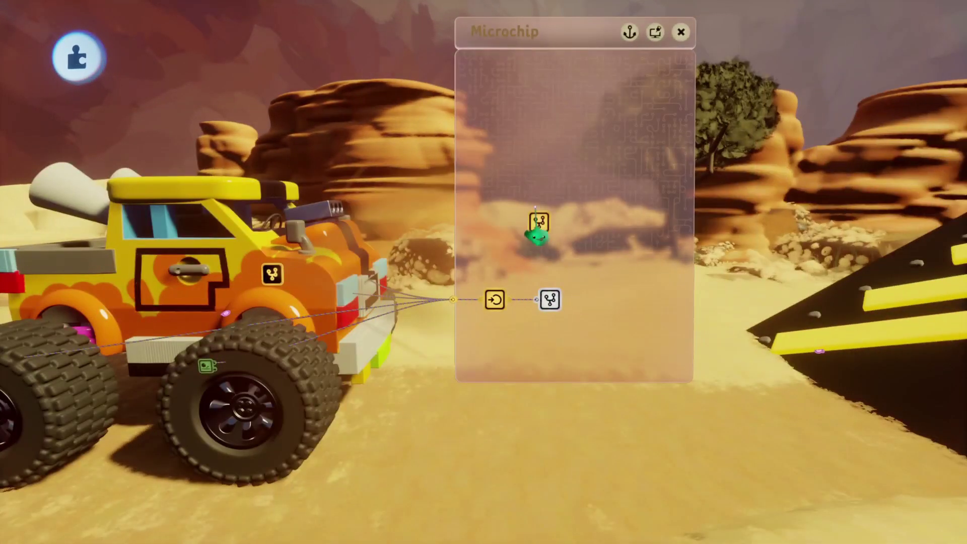
middle_click_drag(540, 201, 502, 289)
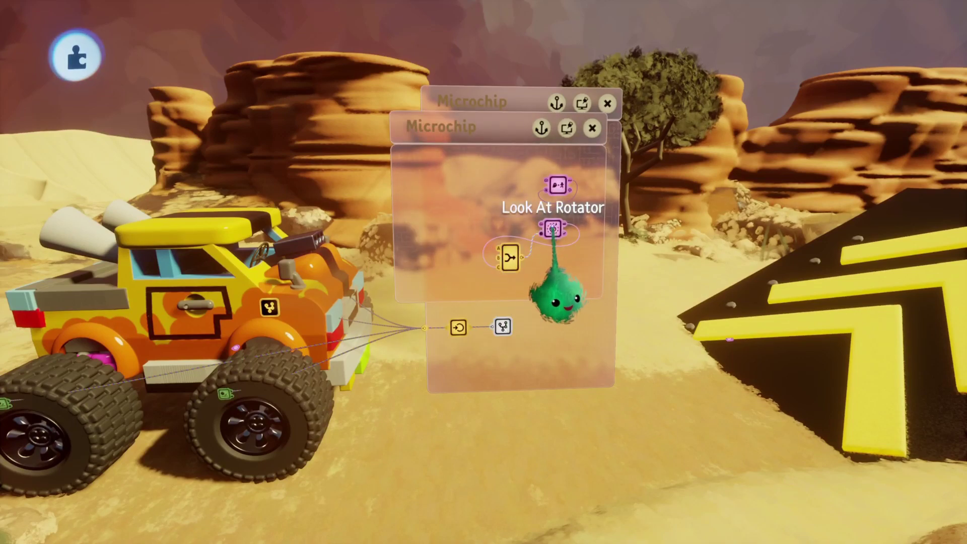
left_click(553, 228)
left_click_drag(368, 232, 629, 298)
middle_click_drag(512, 302, 432, 252)
left_click(542, 58)
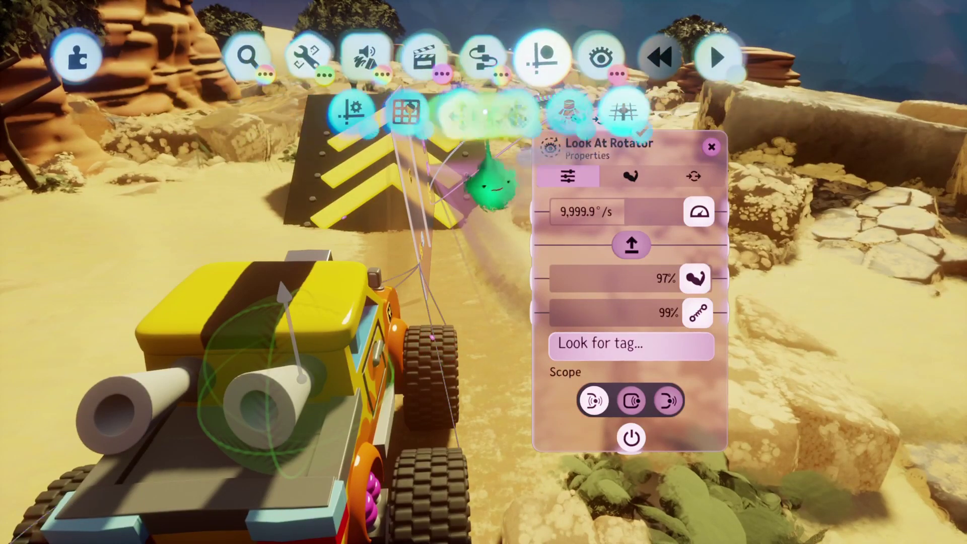
left_click(397, 115)
left_click_drag(285, 294, 515, 350)
middle_click_drag(504, 373, 454, 410)
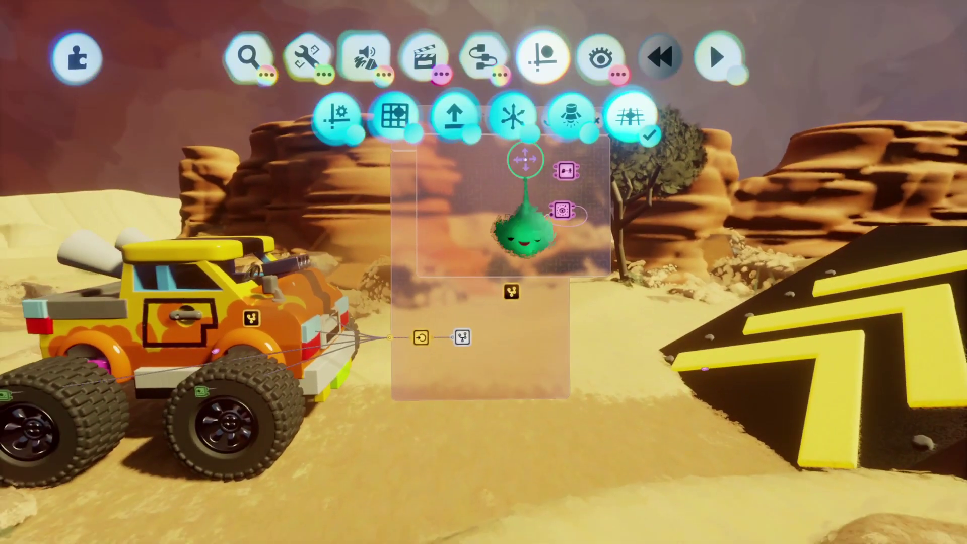
middle_click_drag(496, 277, 395, 156)
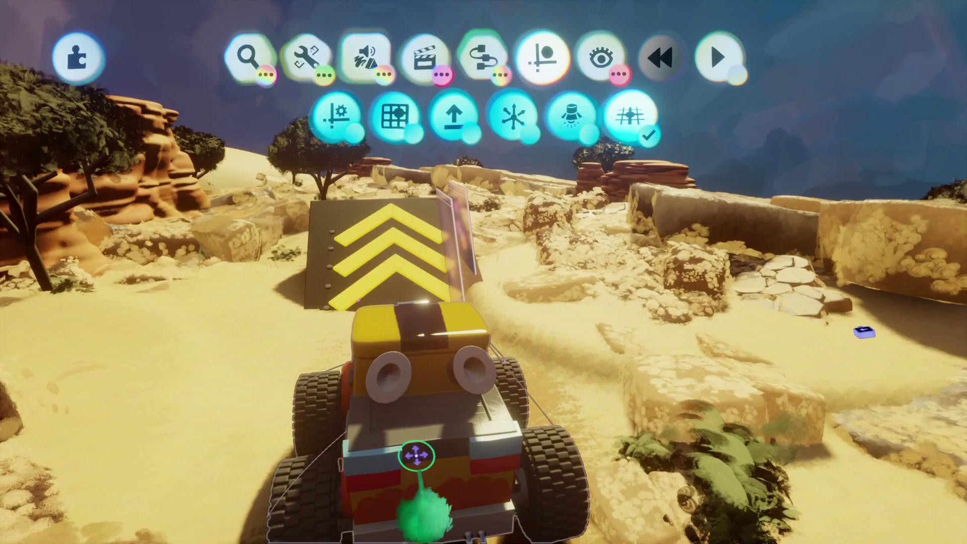
- Test-drive the truck through the desert scene, pause to view where it stopped, and rewind the scene to its start
key("Escape")
left_click(272, 379)
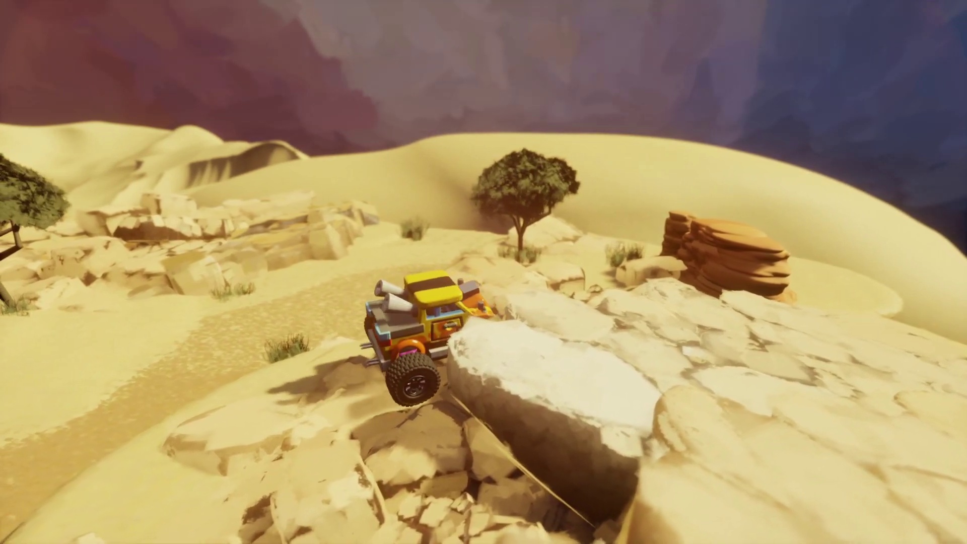
key("Escape")
left_click(239, 376)
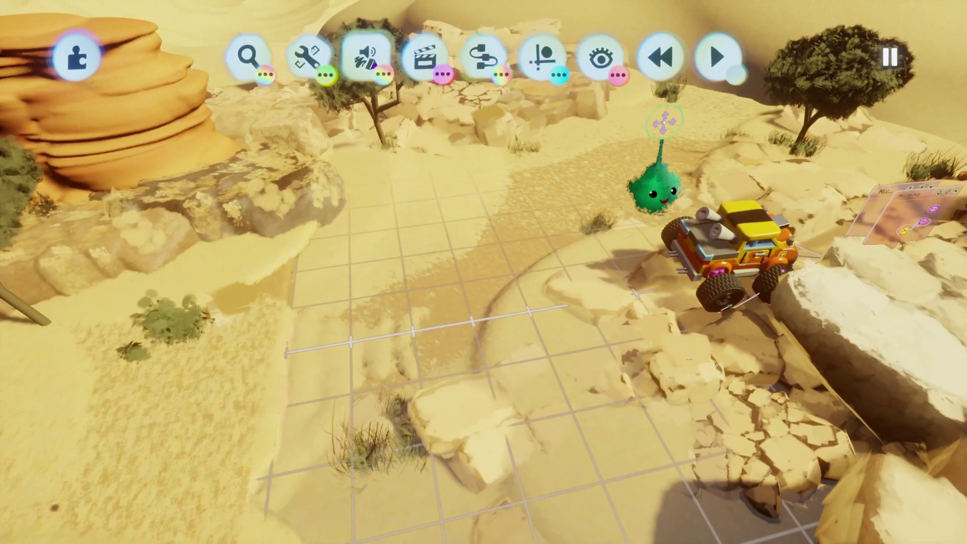
middle_click_drag(685, 161, 599, 353)
middle_click_drag(592, 302, 627, 312)
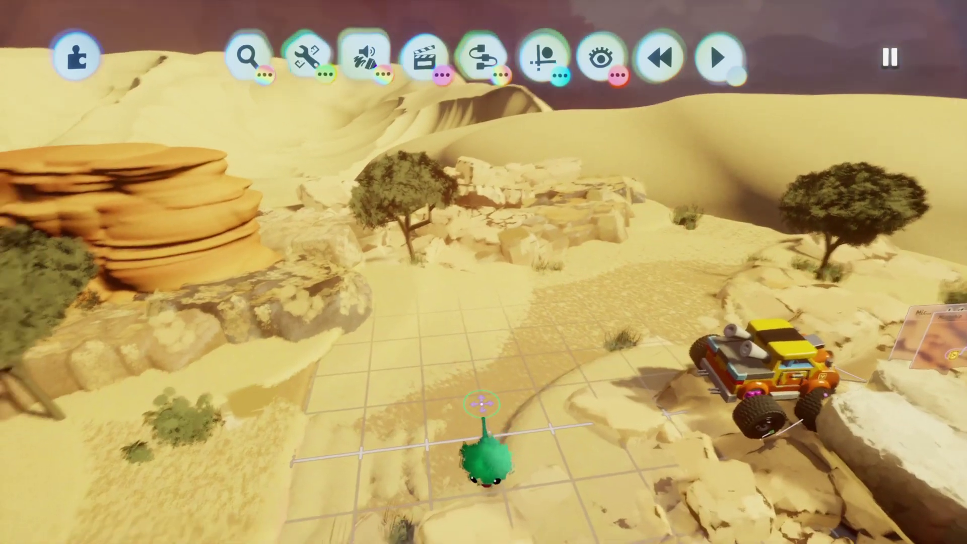
middle_click_drag(480, 405, 797, 438)
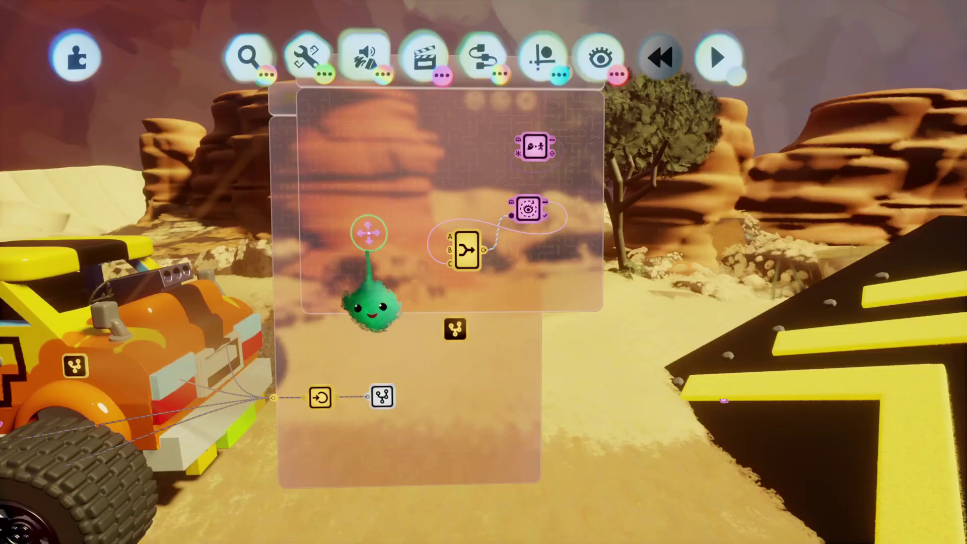
middle_click_drag(369, 231, 386, 234)
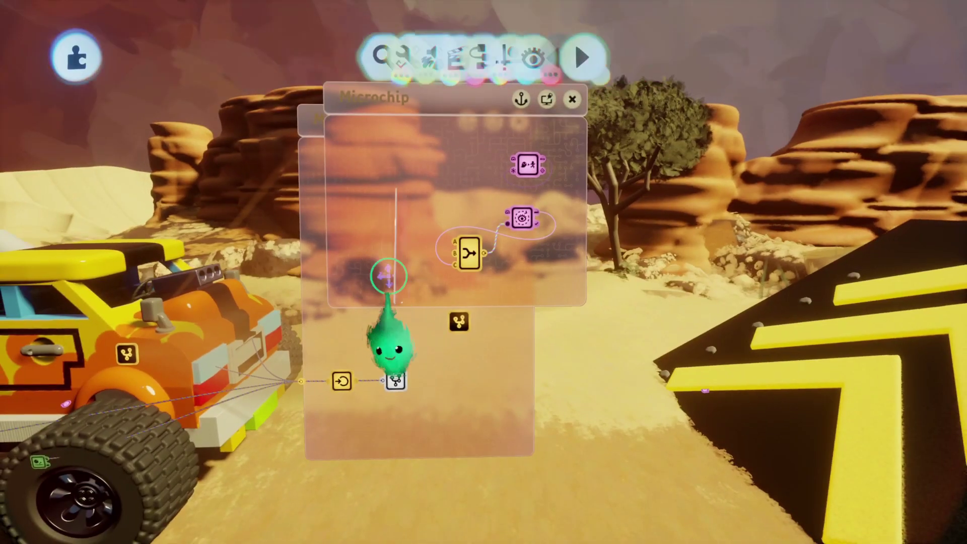
- View the inner microchip's general properties and close the inner microchip
left_click(395, 379)
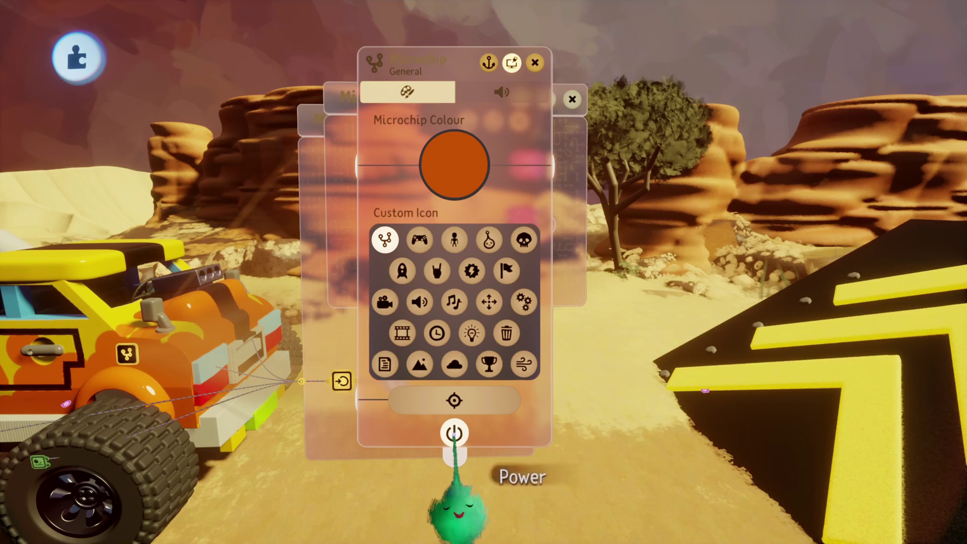
key("Escape")
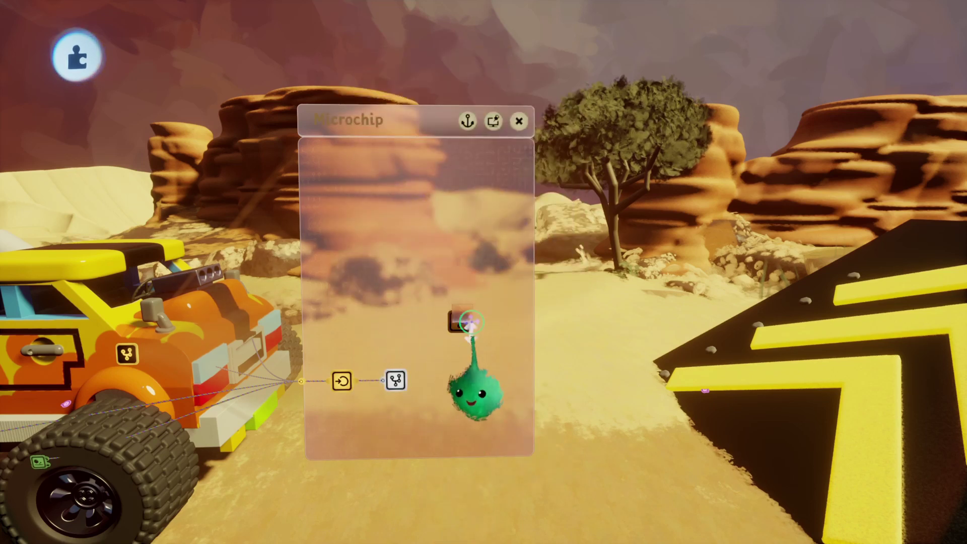
middle_click_drag(379, 297, 573, 253)
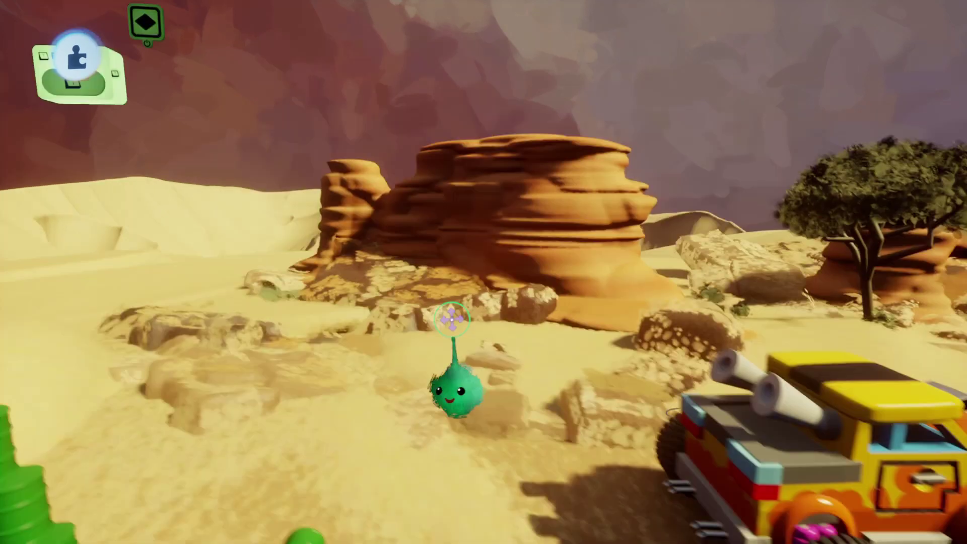
- Examine the long green wall beside the desert track
middle_click_drag(452, 319, 317, 242)
left_click(290, 211)
middle_click_drag(426, 313, 547, 104)
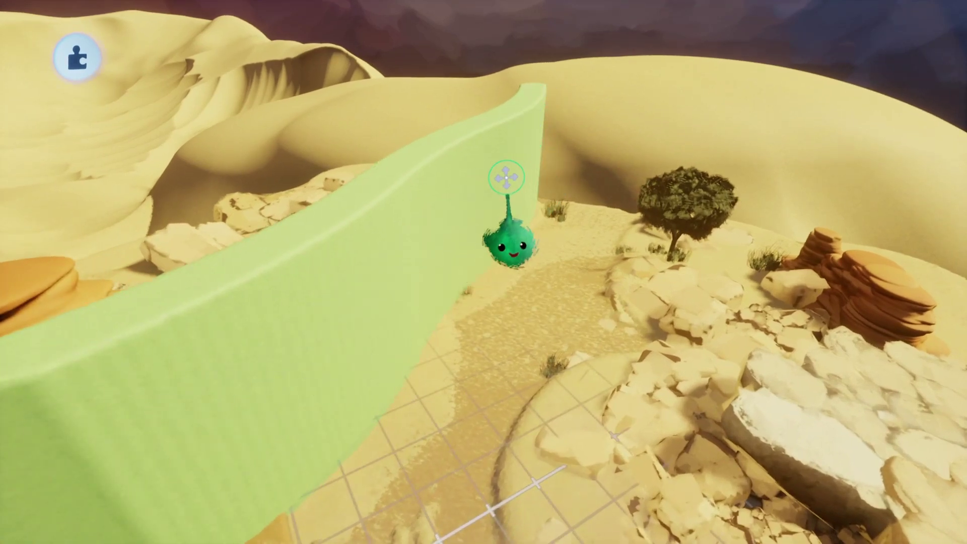
middle_click_drag(453, 268, 242, 357)
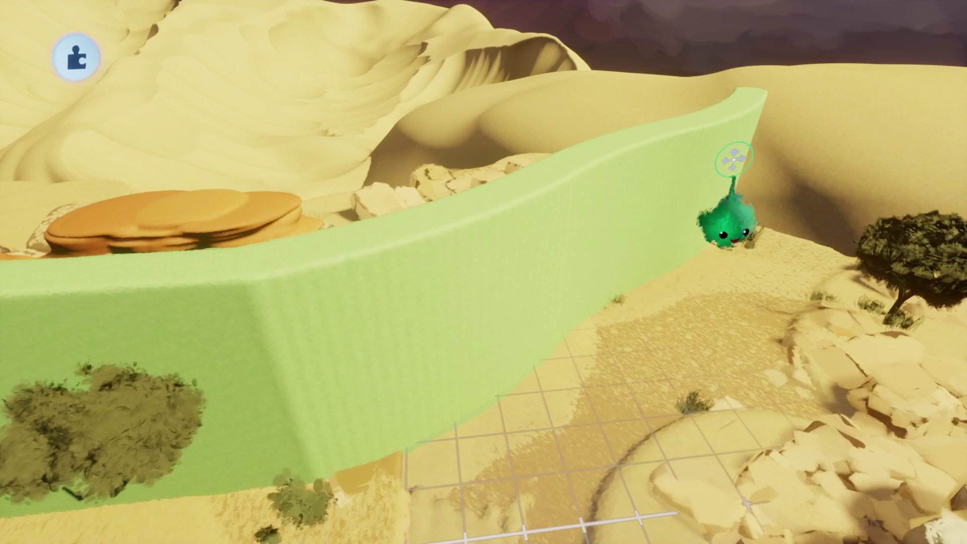
middle_click_drag(275, 391, 522, 281)
- Start a new sculpture with the cylinder shape and stretch it into a tall, thin pole in the Shape Editor
left_click(366, 58)
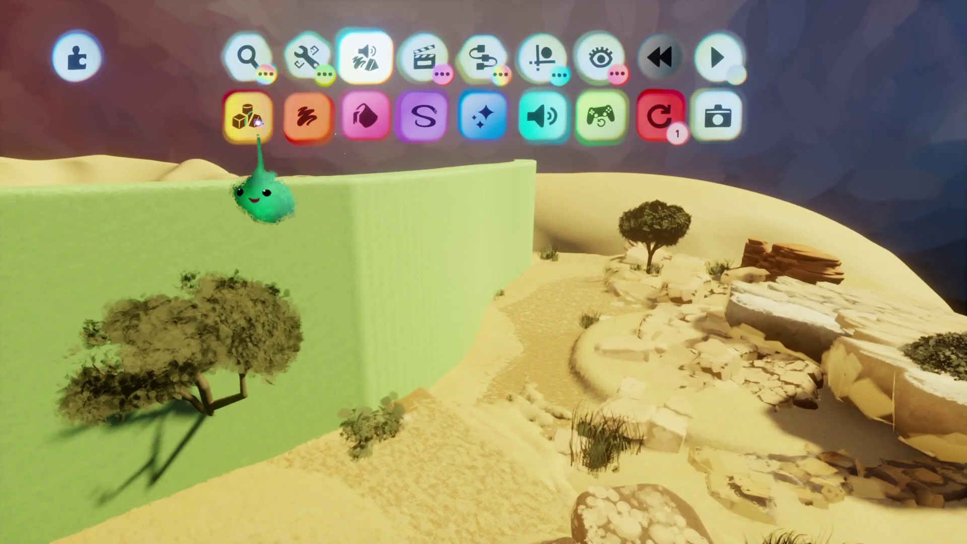
left_click(248, 114)
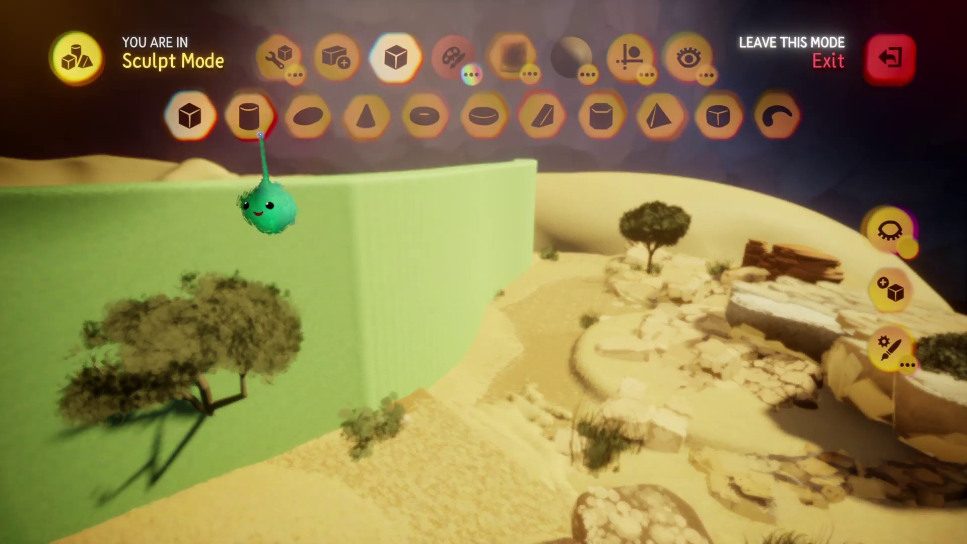
left_click(248, 114)
left_click(891, 349)
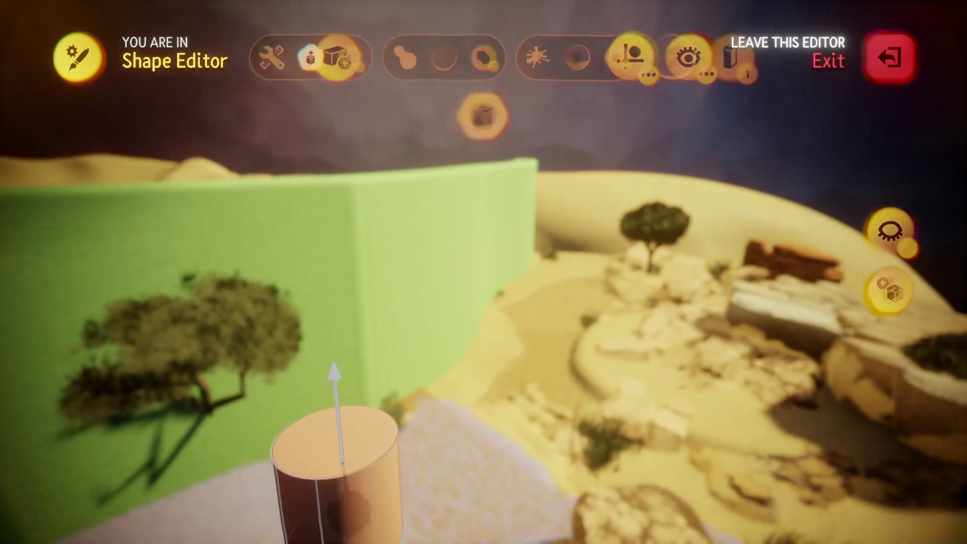
mouse_move(340, 433)
left_mouse_down()
mouse_move(334, 389)
mouse_move(234, 299)
mouse_move(247, 327)
left_mouse_up()
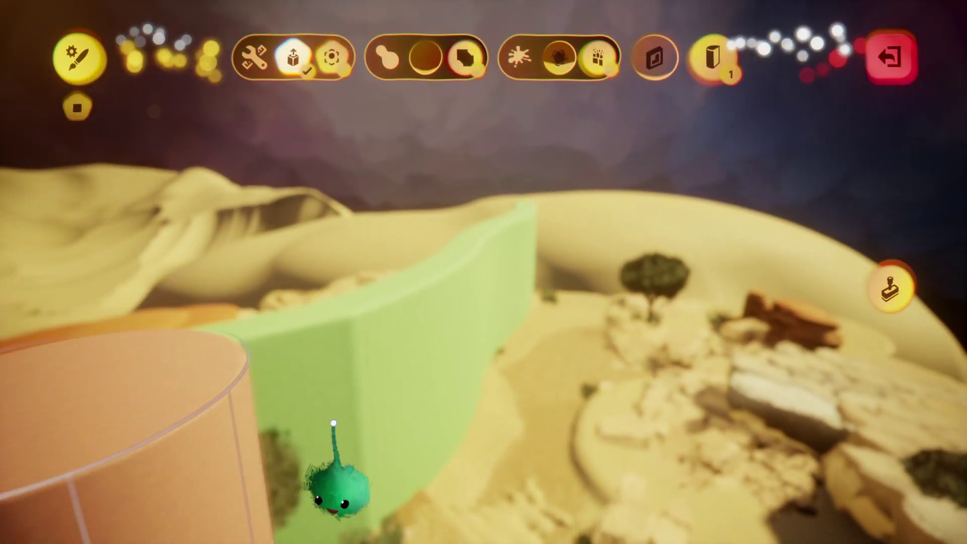
key("Escape")
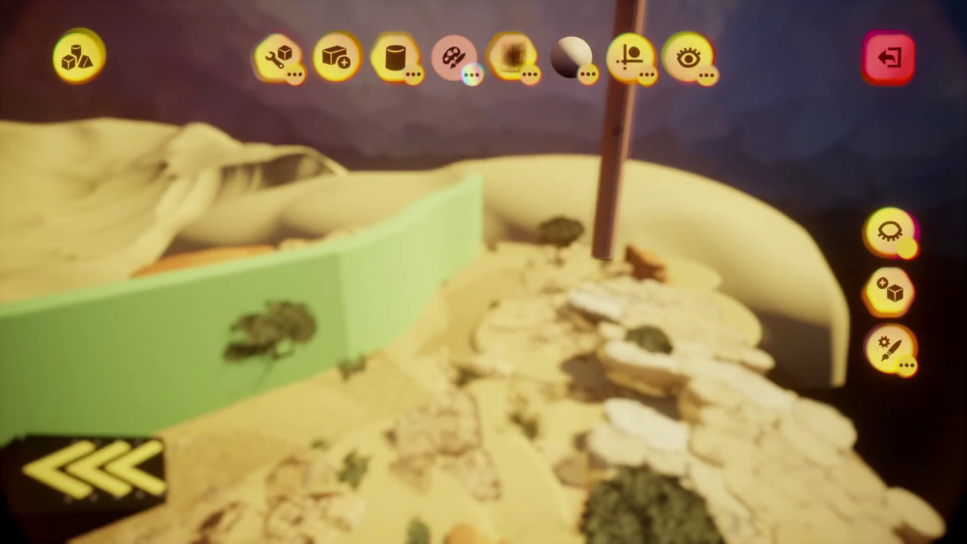
- Turn on the upright guide and switch the cylinder from single stamping to Smear Shape
left_click(630, 57)
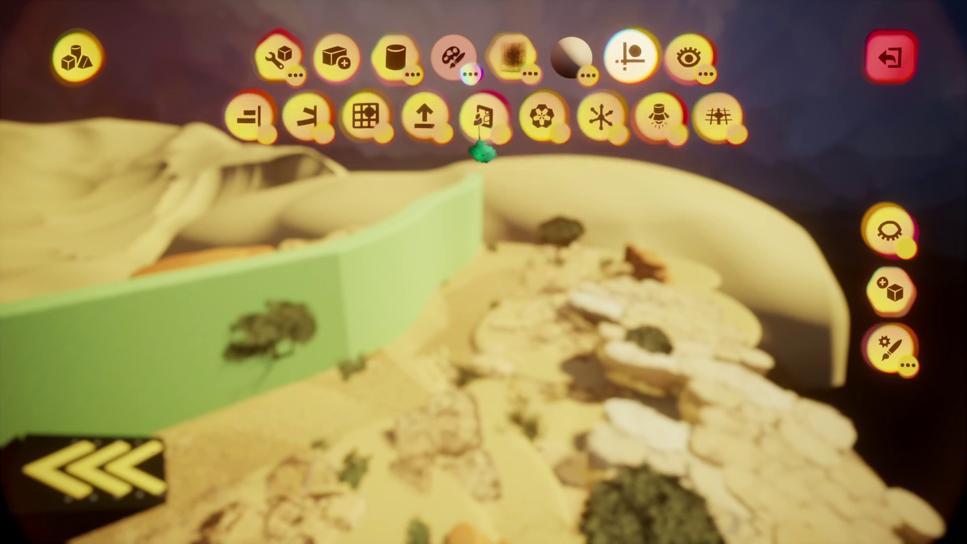
left_click(423, 126)
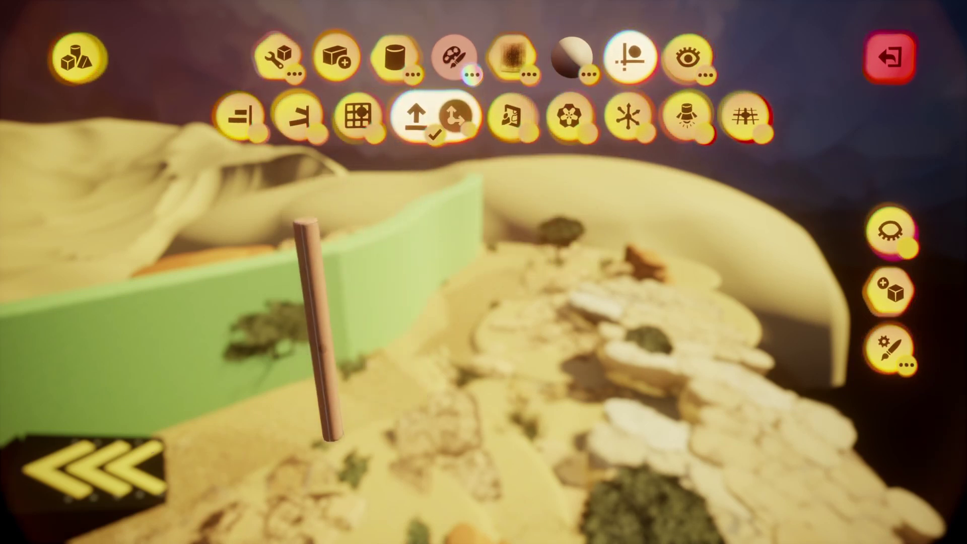
scroll(318, 328, "up", 2)
left_click(280, 58)
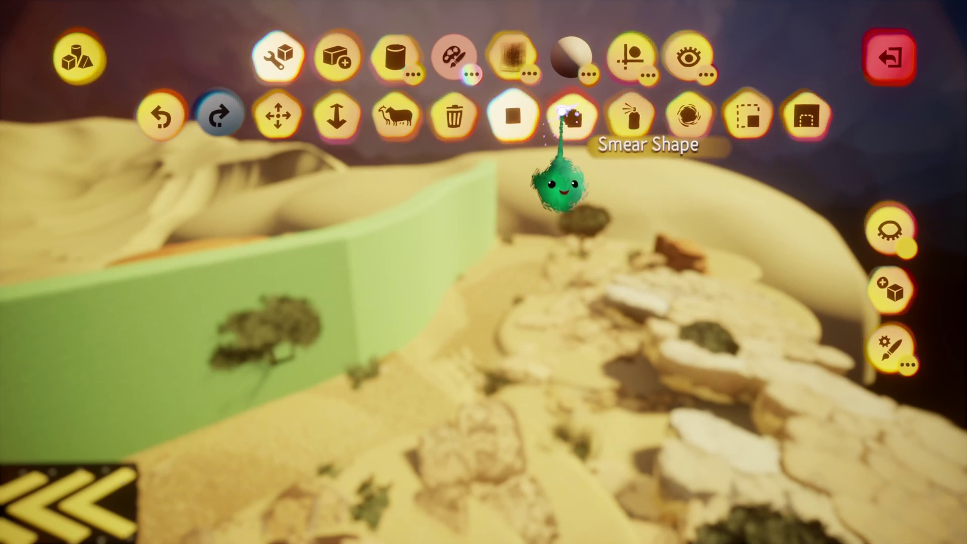
left_click(562, 116)
- Try smearing the upright cylinder along a curved path into a wavy wall, and undo the smear
mouse_move(366, 375)
middle_mouse_down()
mouse_move(320, 355)
mouse_move(170, 249)
middle_mouse_up()
left_click_drag(170, 249, 220, 251)
mouse_move(261, 220)
left_mouse_down()
mouse_move(285, 206)
mouse_move(346, 214)
left_mouse_up()
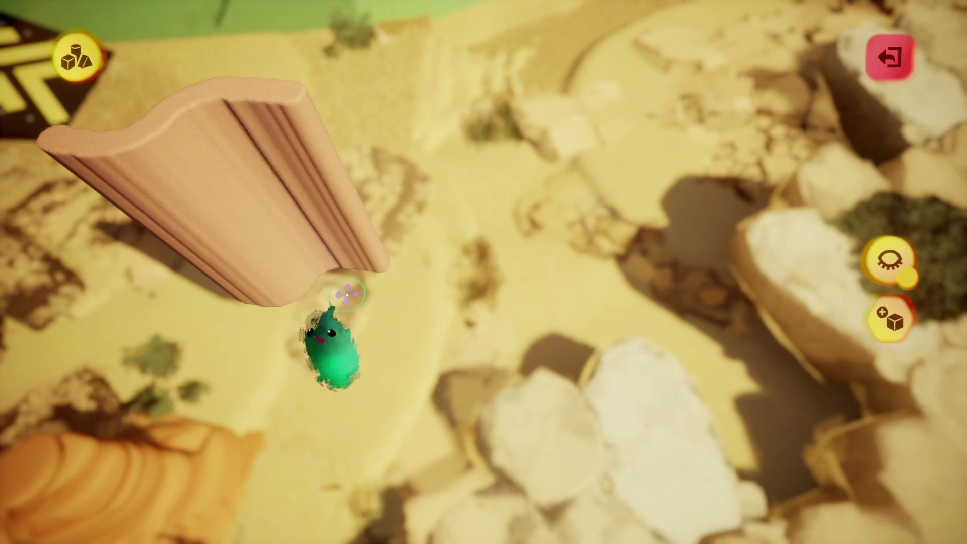
key("ctrl+z")
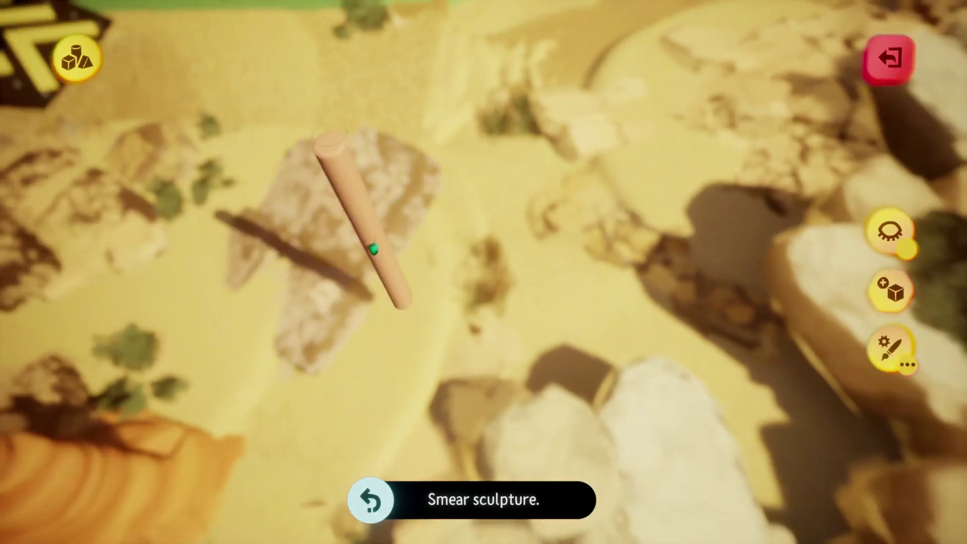
- Smear the upright cylinder along a straight line over the sand and rocks to form a long, flat wall
mouse_move(374, 249)
left_mouse_down()
mouse_move(362, 113)
mouse_move(336, 319)
left_mouse_up()
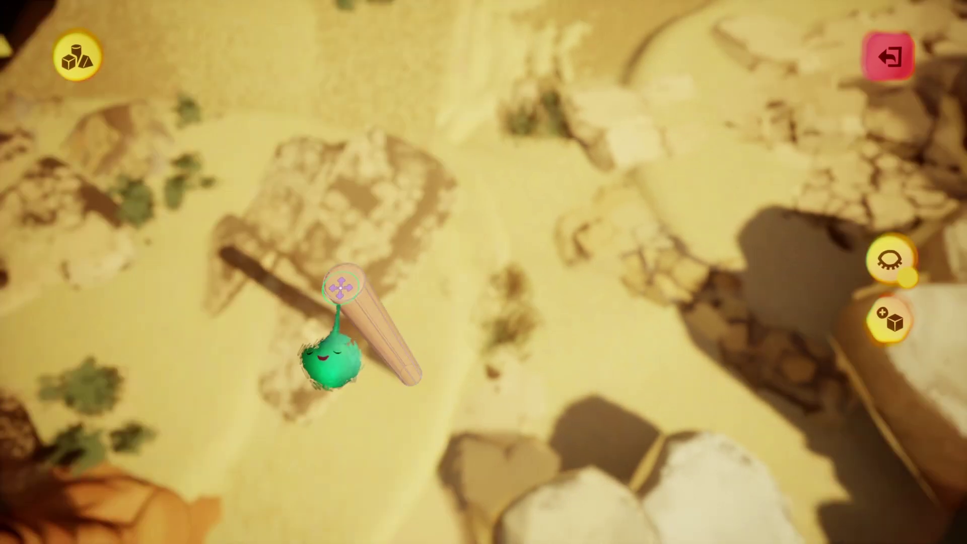
mouse_move(341, 286)
left_mouse_down()
mouse_move(347, 298)
mouse_move(425, 270)
mouse_move(415, 276)
mouse_move(427, 244)
mouse_move(579, 246)
mouse_move(572, 229)
mouse_move(560, 238)
mouse_move(545, 221)
left_mouse_up()
key("Right")
key("Right")
key("Right")
key("Right")
key("Right")
key("Right")
key("Right")
key("Right")
key("Right")
key("Right")
key("Right")
key("Right")
key("Right")
key("Right")
key("Right")
key("Right")
key("Right")
key("Right")
key("Up")
key("Up")
key("Up")
key("Up")
key("Up")
key("Up")
key("Up")
key("Up")
key("Up")
key("Up")
key("Up")
key("Up")
key("Up")
key("Up")
key("Up")
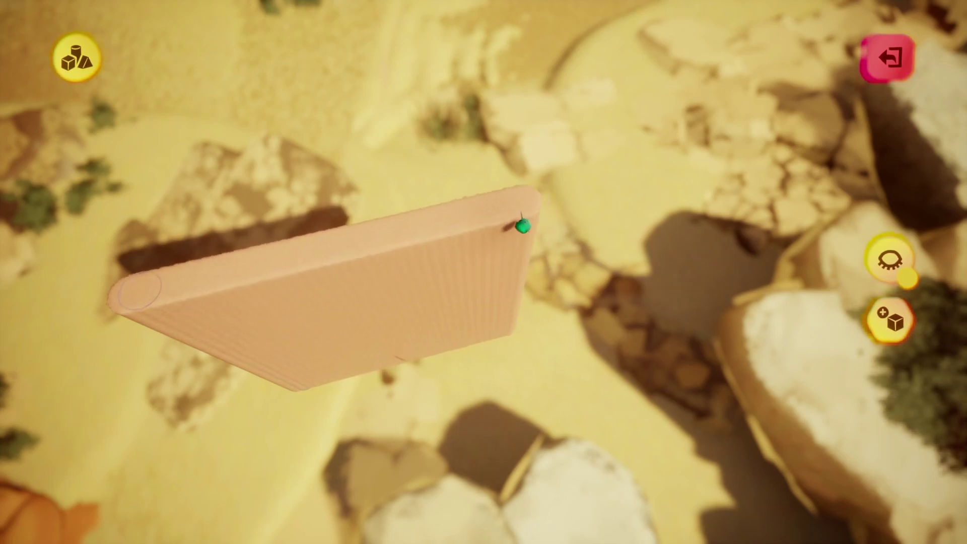
mouse_move(519, 220)
left_mouse_down()
mouse_move(507, 186)
mouse_move(389, 105)
mouse_move(304, 99)
mouse_move(494, 282)
mouse_move(453, 141)
mouse_move(412, 149)
mouse_move(384, 181)
mouse_move(410, 209)
mouse_move(326, 214)
mouse_move(648, 142)
left_mouse_up()
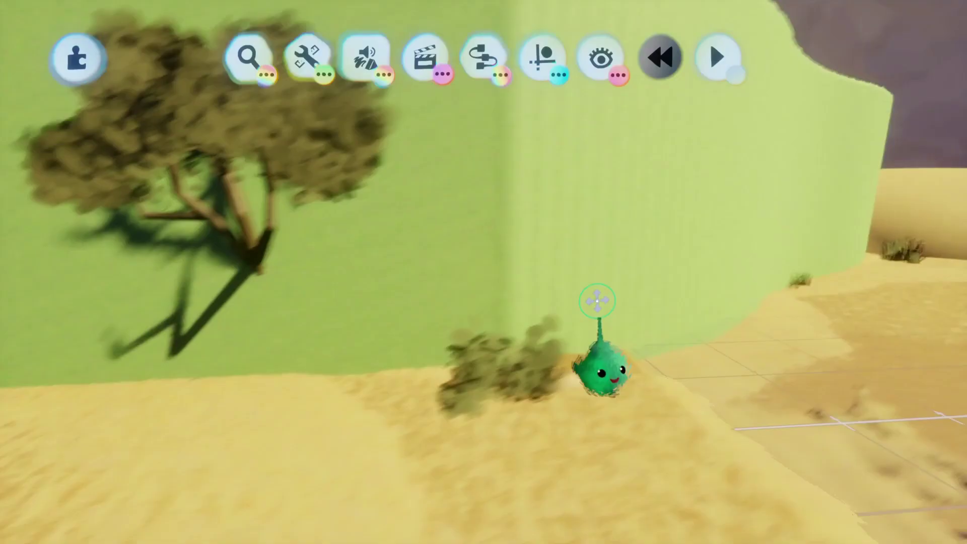
- Add a Laser Scope gadget and place it in front of the green wall
mouse_move(598, 303)
middle_mouse_down()
mouse_move(518, 307)
mouse_move(509, 270)
middle_mouse_up()
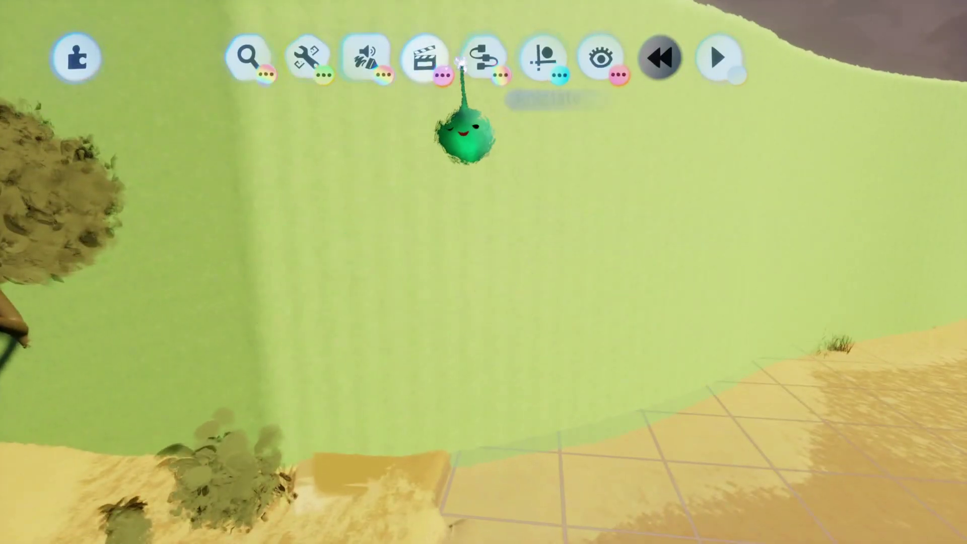
left_click(481, 55)
left_click(97, 118)
left_click(557, 115)
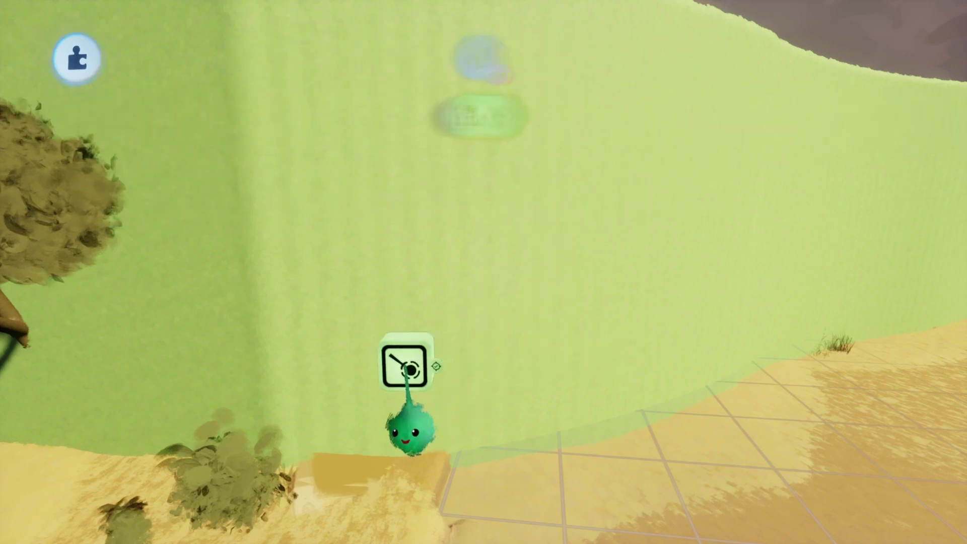
left_click_drag(407, 362, 436, 296)
left_click(443, 368)
- Position the Laser Scope near the tree with its beam pointing past the green wall's corner, and open its properties
left_click_drag(426, 176, 542, 335)
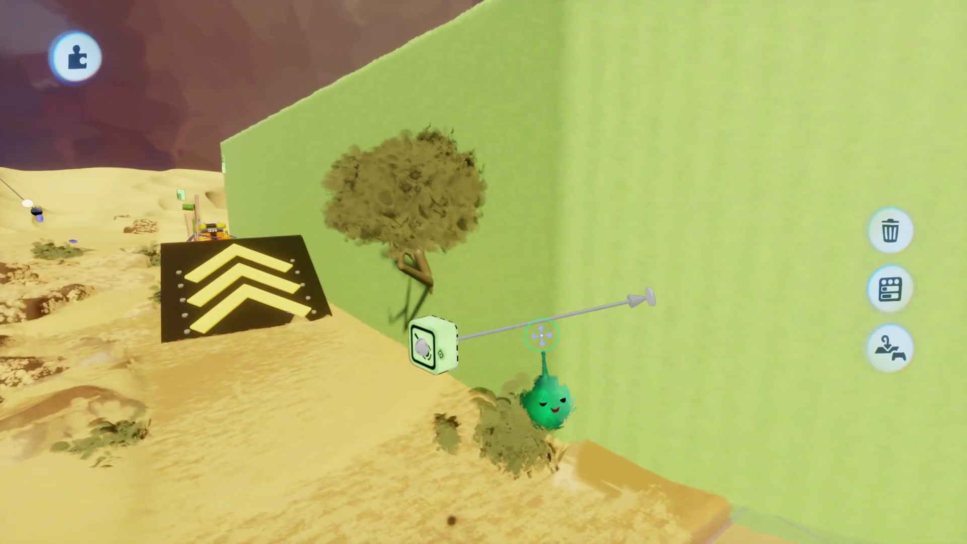
middle_click_drag(541, 335, 510, 304)
mouse_move(623, 333)
left_mouse_down()
mouse_move(799, 307)
mouse_move(635, 328)
left_mouse_up()
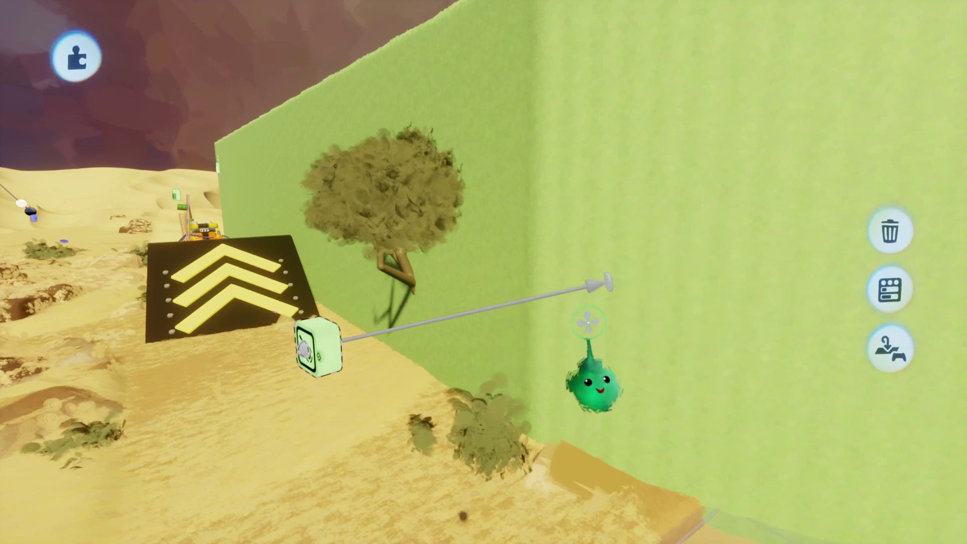
left_click_drag(609, 280, 758, 249)
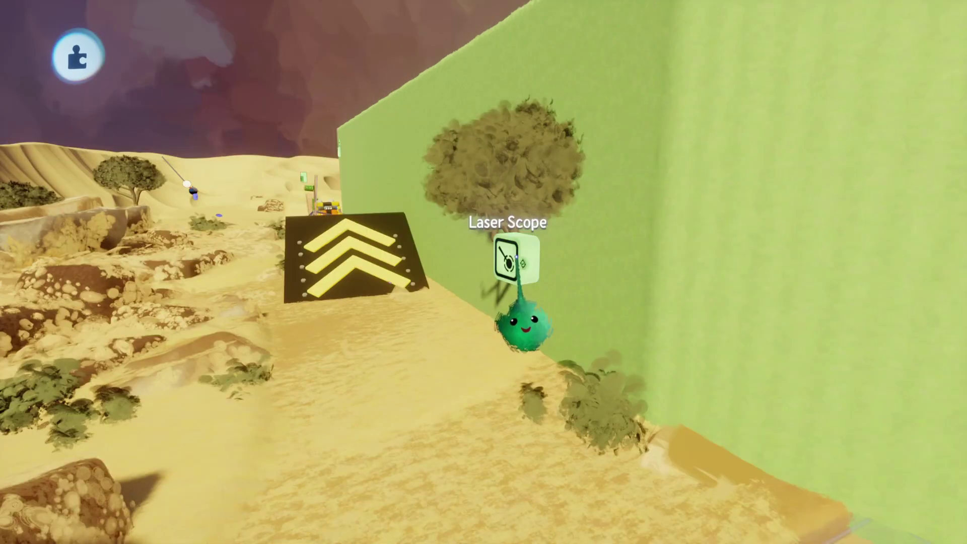
left_click(512, 258)
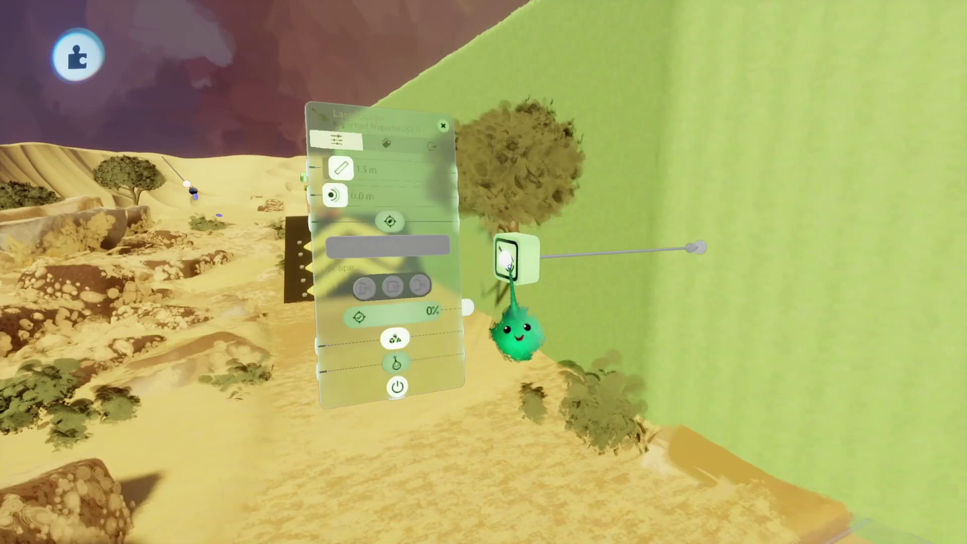
- Set the Laser Scope's beam length to 11.2 m so the beam reaches through the green wall
left_click_drag(296, 150, 297, 143)
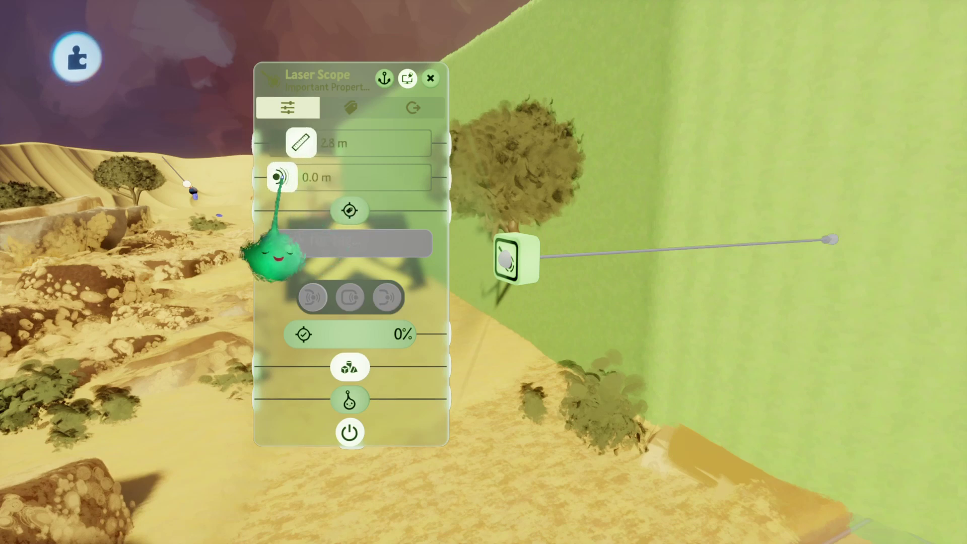
left_click_drag(301, 143, 358, 143)
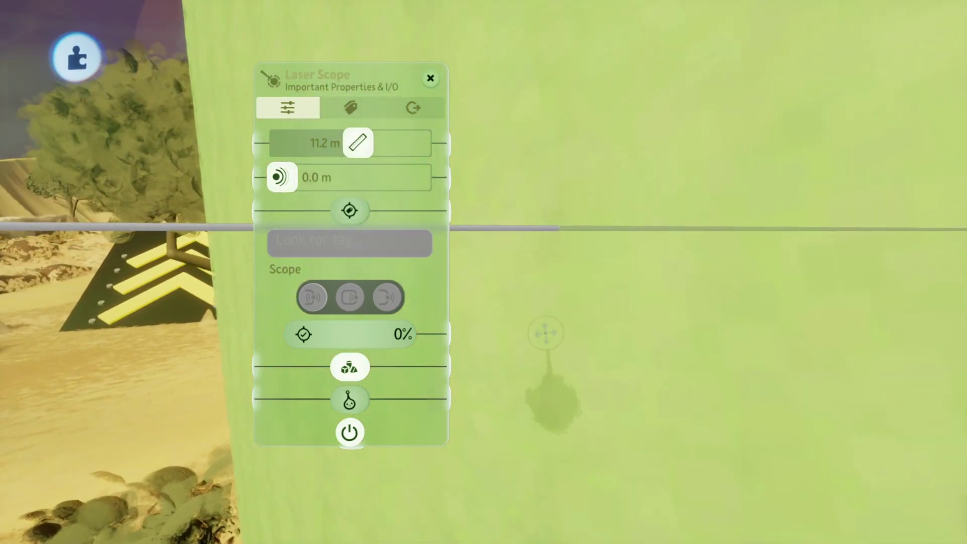
middle_click_drag(607, 365, 582, 388)
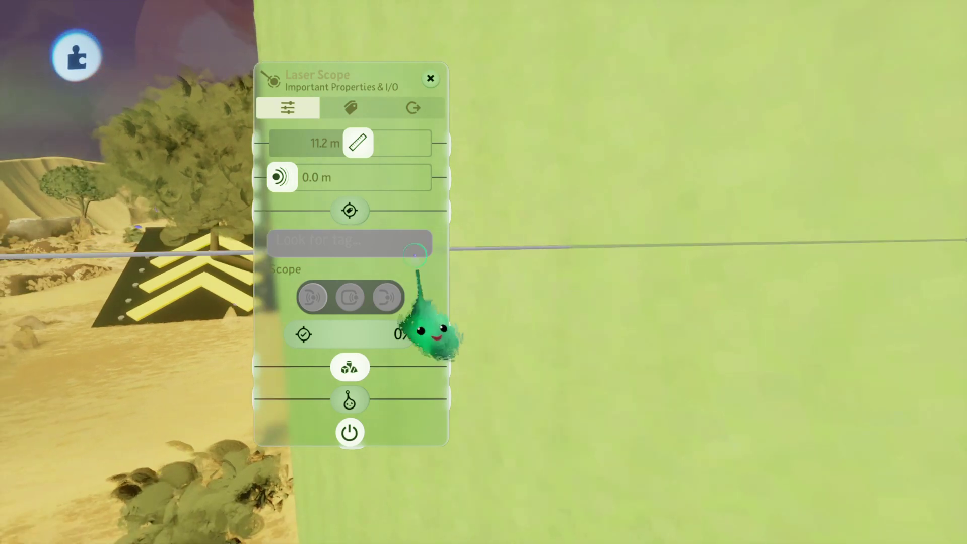
- Move the Laser Scope's settings aside and open the green wall sculpture's physical properties next to them
left_click_drag(374, 273, 235, 283)
left_click(580, 164)
left_click(579, 163)
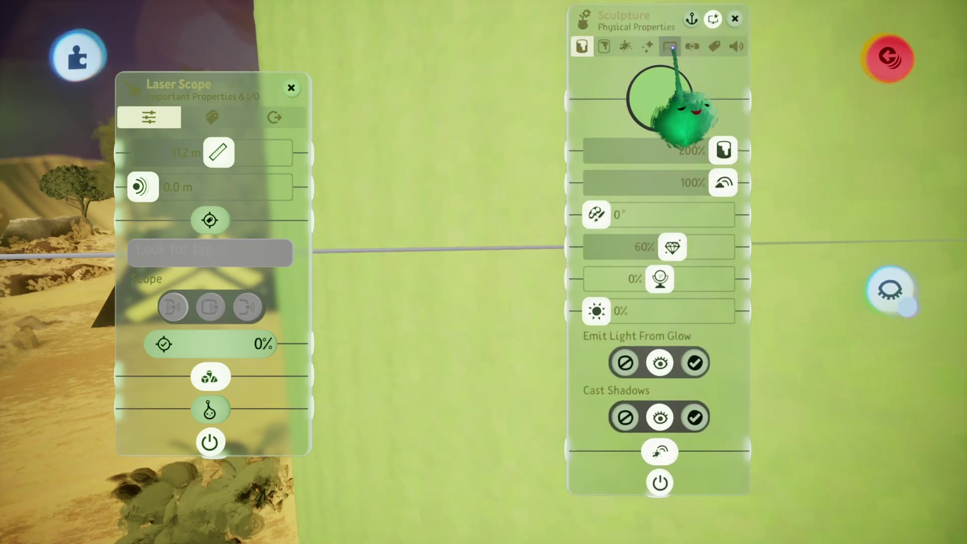
left_click(673, 48)
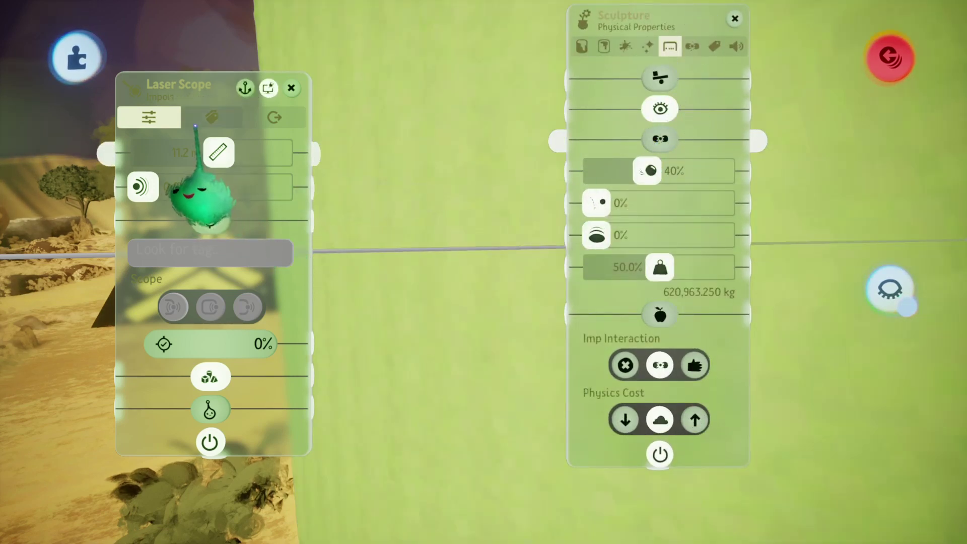
- Label the green wall as Target and restrict the Laser Scope's detected labels to Target only
left_click(200, 123)
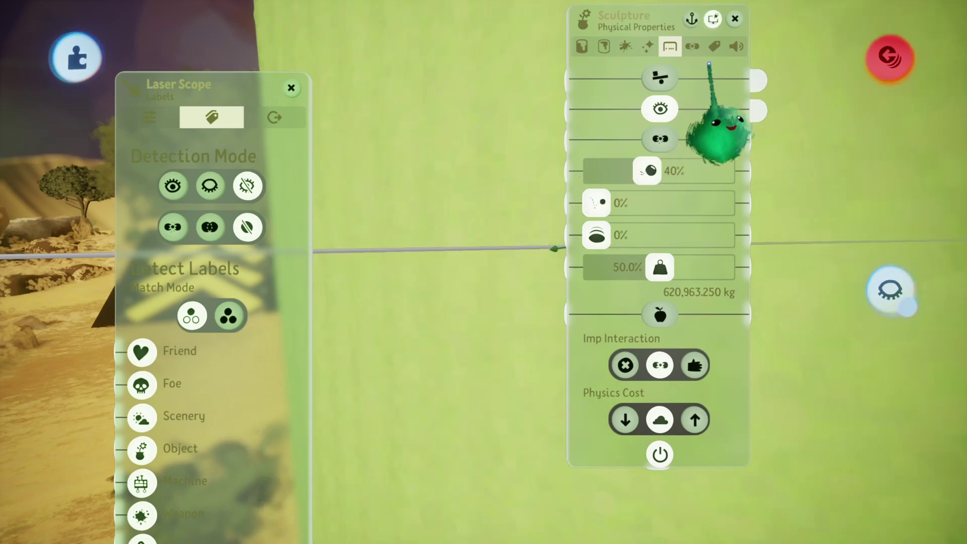
left_click(714, 48)
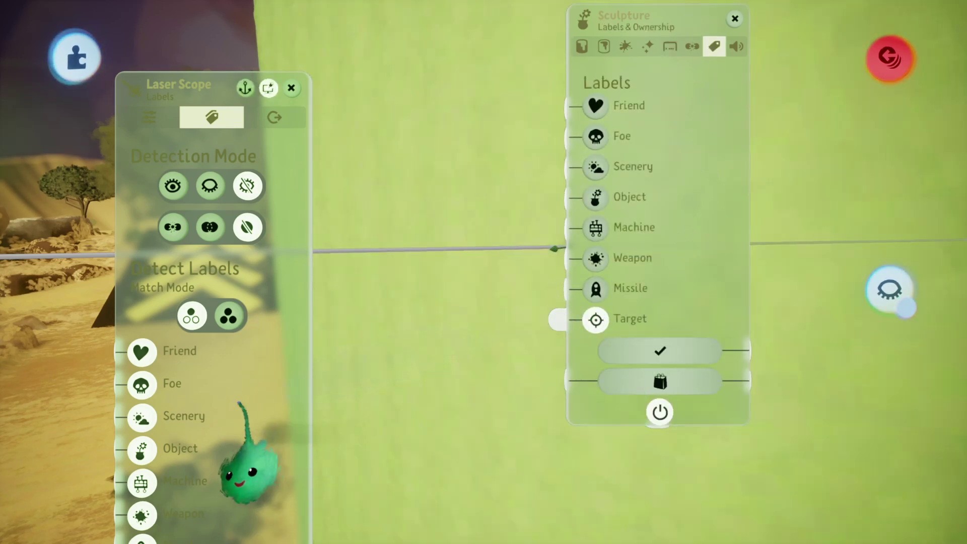
left_click_drag(242, 411, 308, 205)
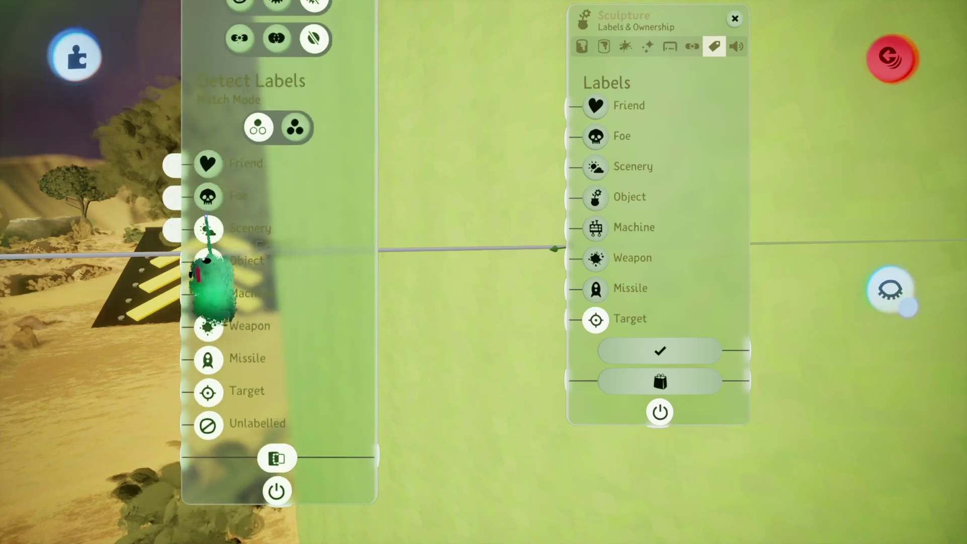
left_click(206, 426)
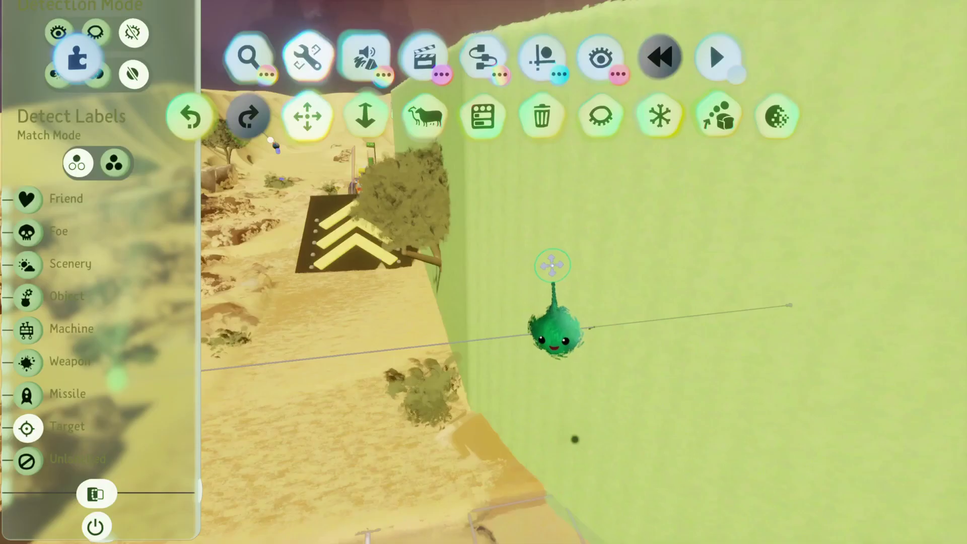